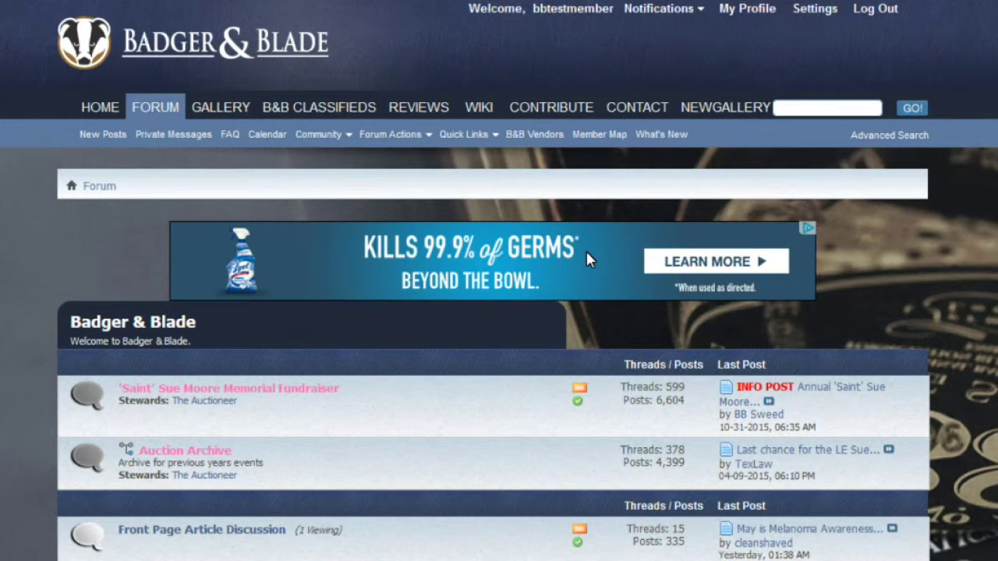
# Step: Open the thread "new member test post for video" in the Post Testing Area forum
pyautogui.scroll(-15, 19, 241)
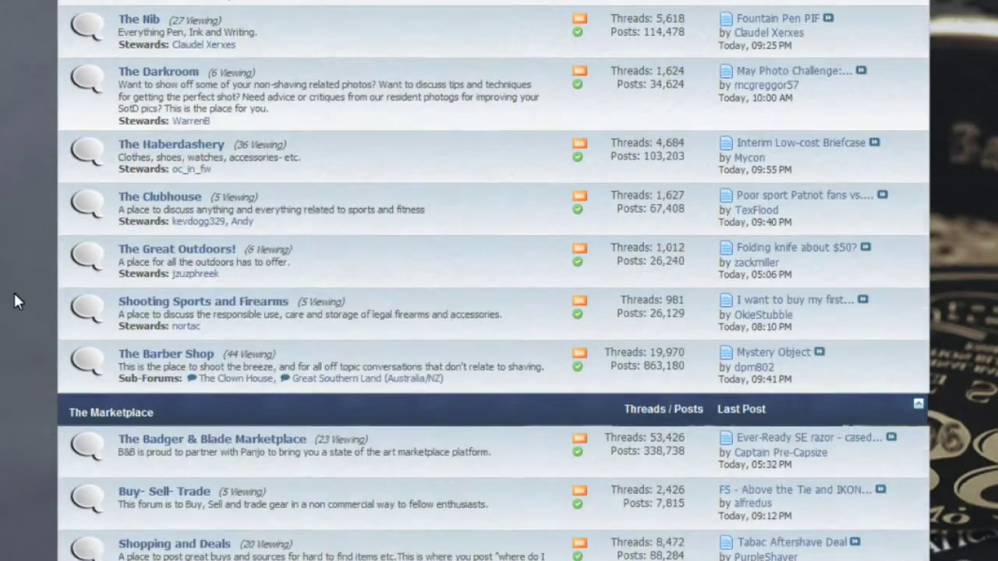
pyautogui.scroll(-8, 17, 301)
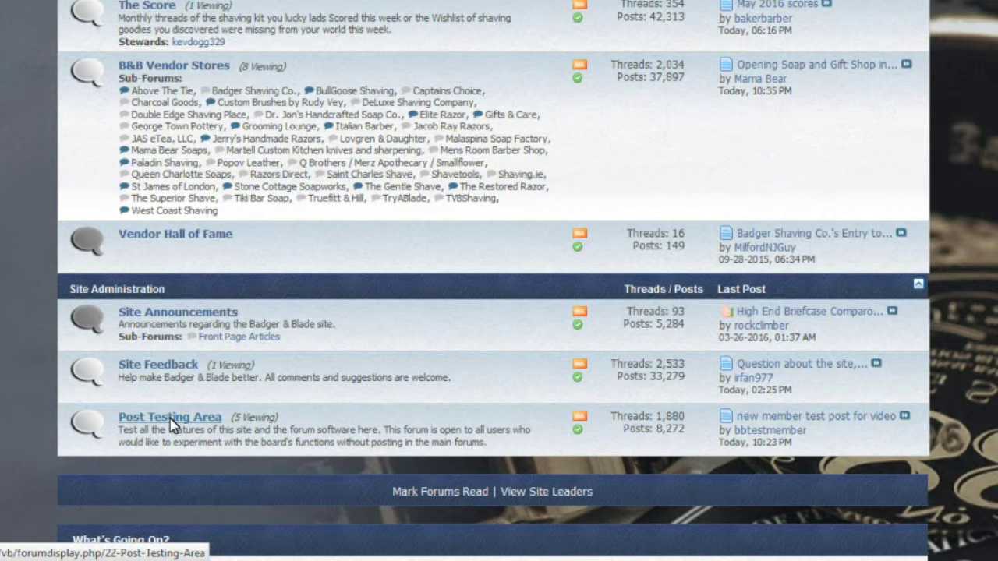
pyautogui.click(170, 418)
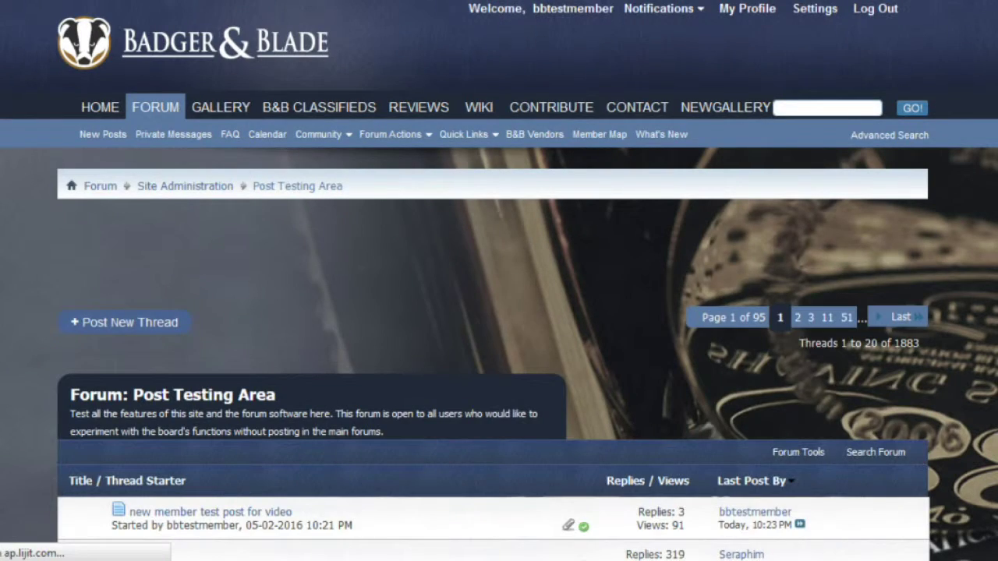
pyautogui.scroll(-3, 171, 425)
pyautogui.scroll(-1, 123, 312)
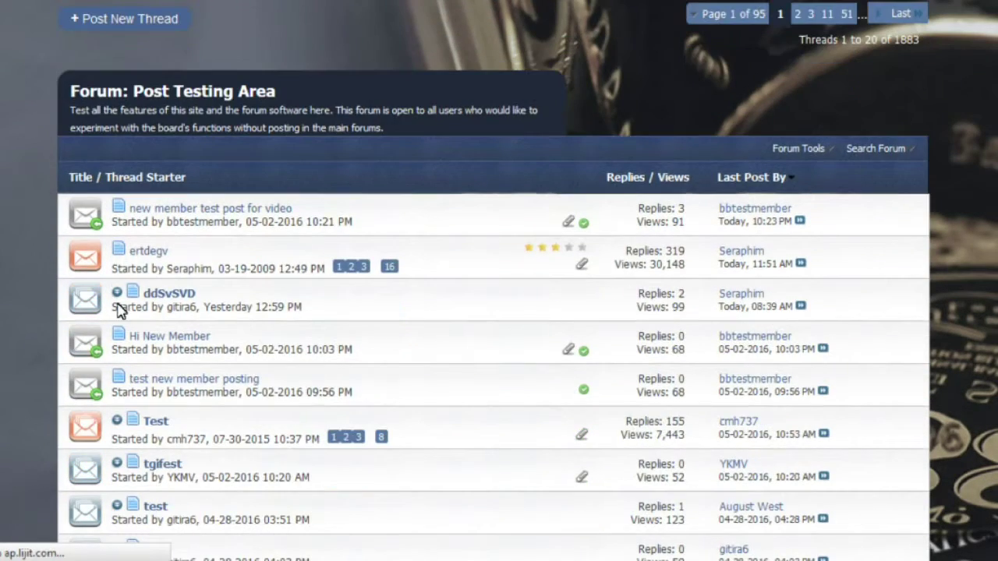
pyautogui.click(235, 215)
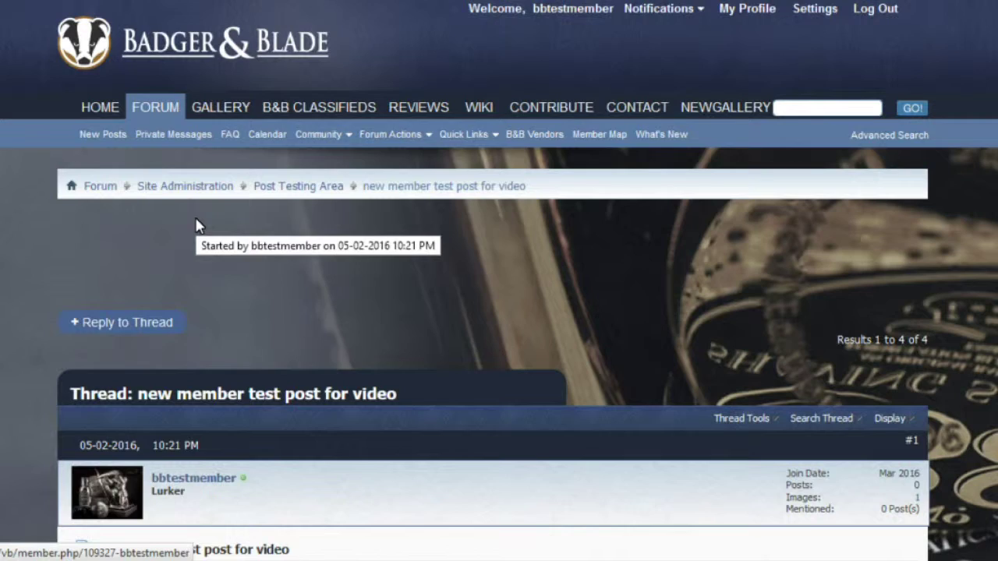
# Step: Look through the thread's existing posts down to the Quick Reply editor
pyautogui.scroll(-5, 31, 336)
pyautogui.scroll(-12, 31, 331)
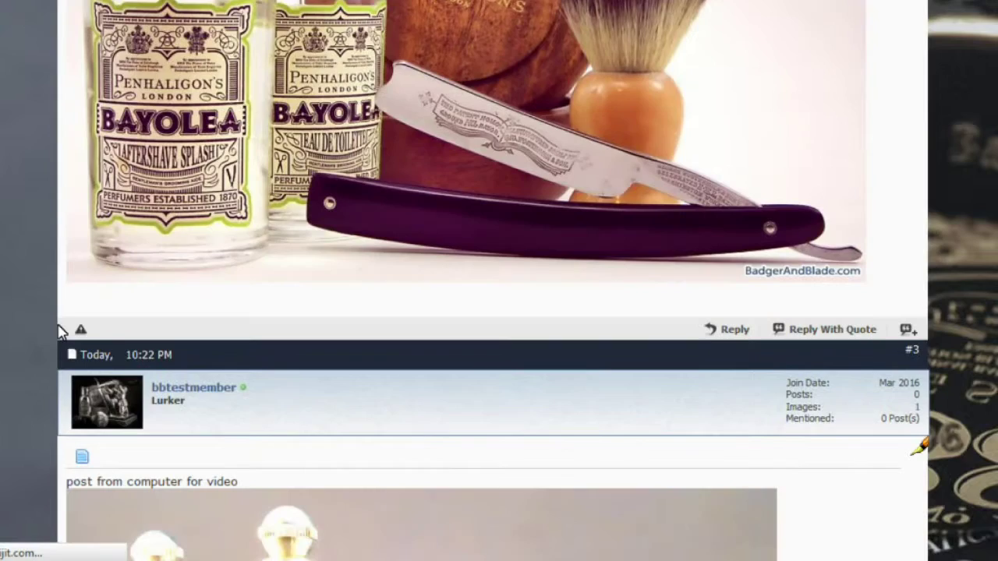
pyautogui.scroll(-10, 60, 333)
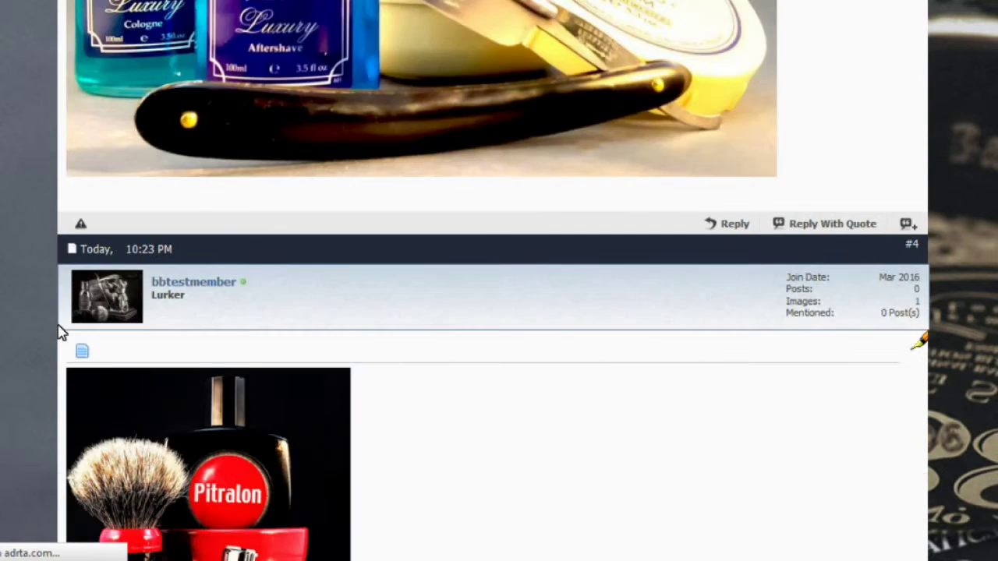
pyautogui.scroll(-7, 60, 333)
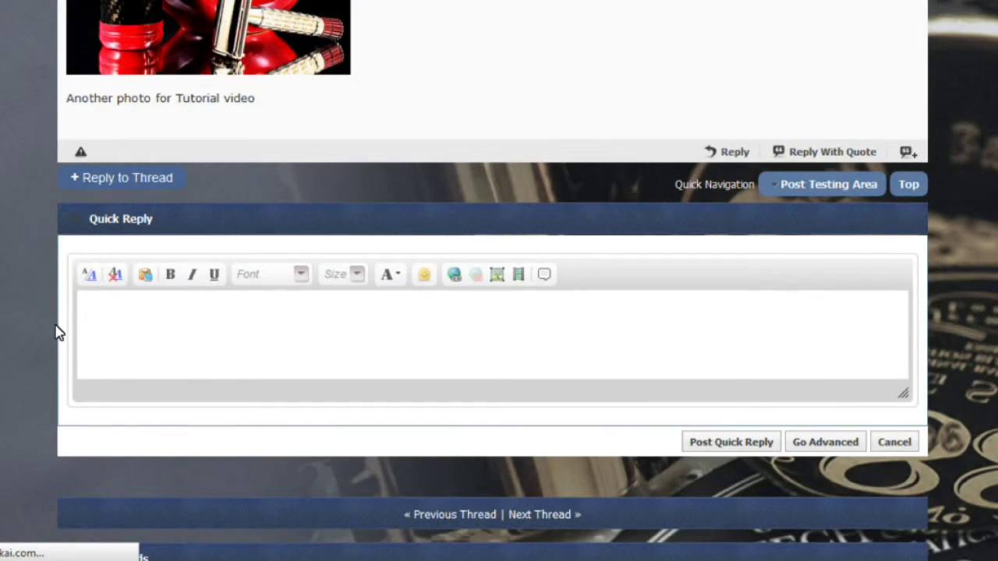
pyautogui.scroll(3, 74, 306)
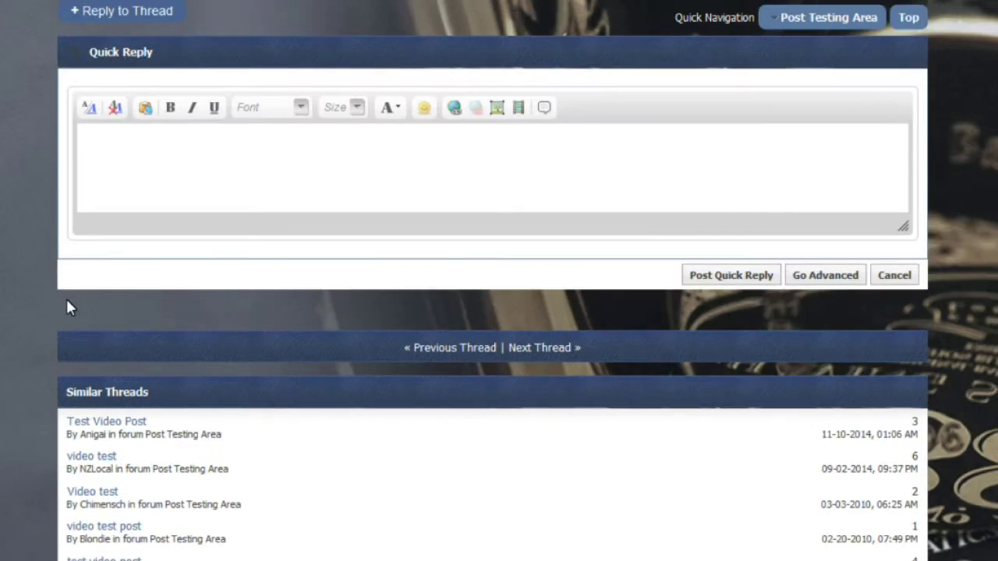
pyautogui.scroll(2, 86, 273)
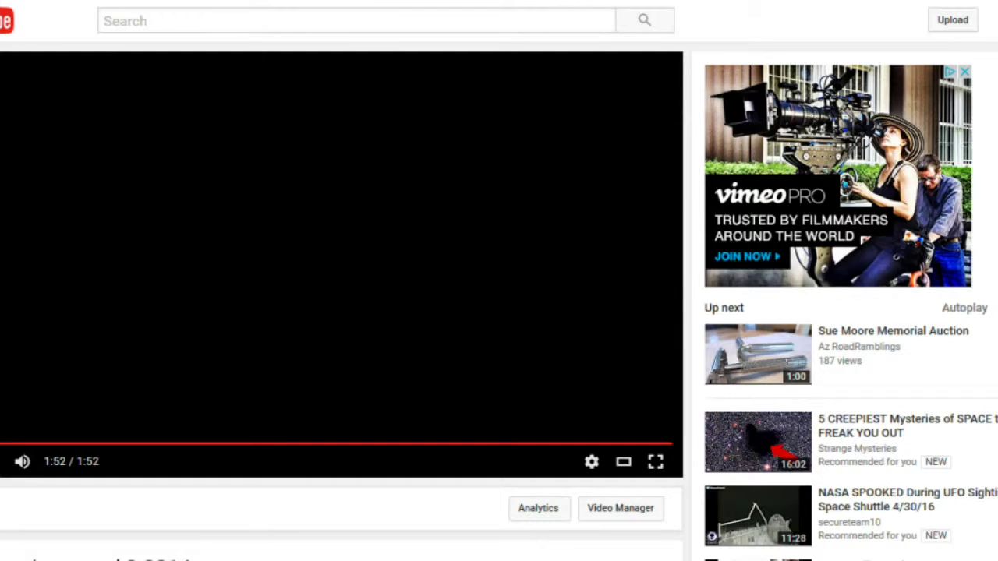
# Step: Switch to YouTube and copy the share link of the "messin around 3.2014" video
pyautogui.scroll(-3, 215, 389)
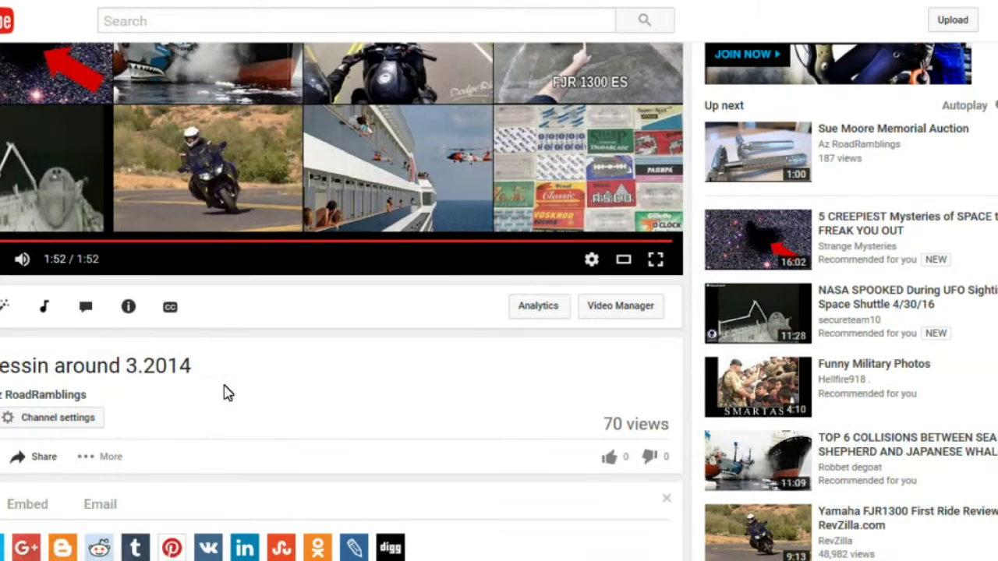
pyautogui.click(39, 457)
pyautogui.scroll(-3, 226, 428)
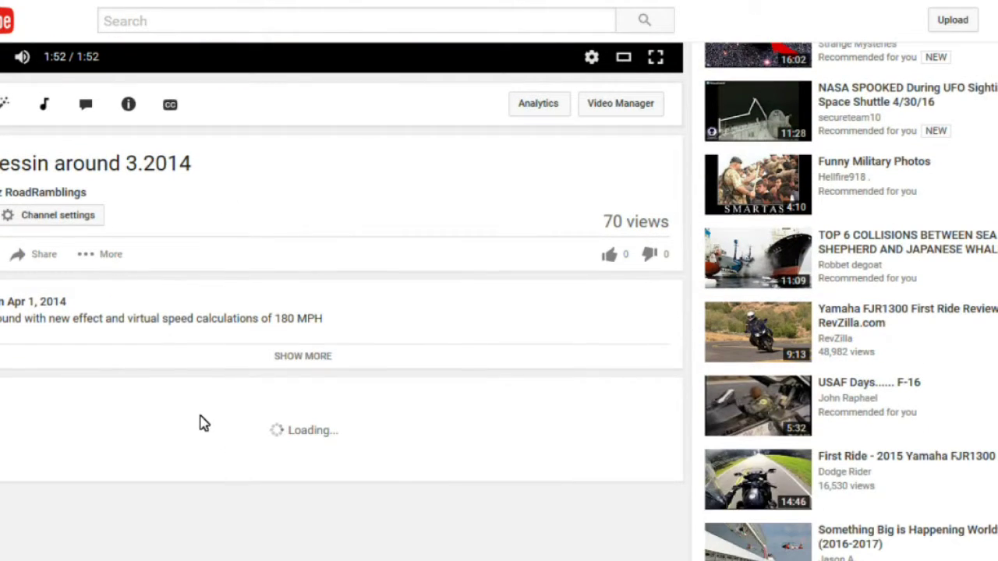
pyautogui.click(46, 259)
pyautogui.click(248, 385)
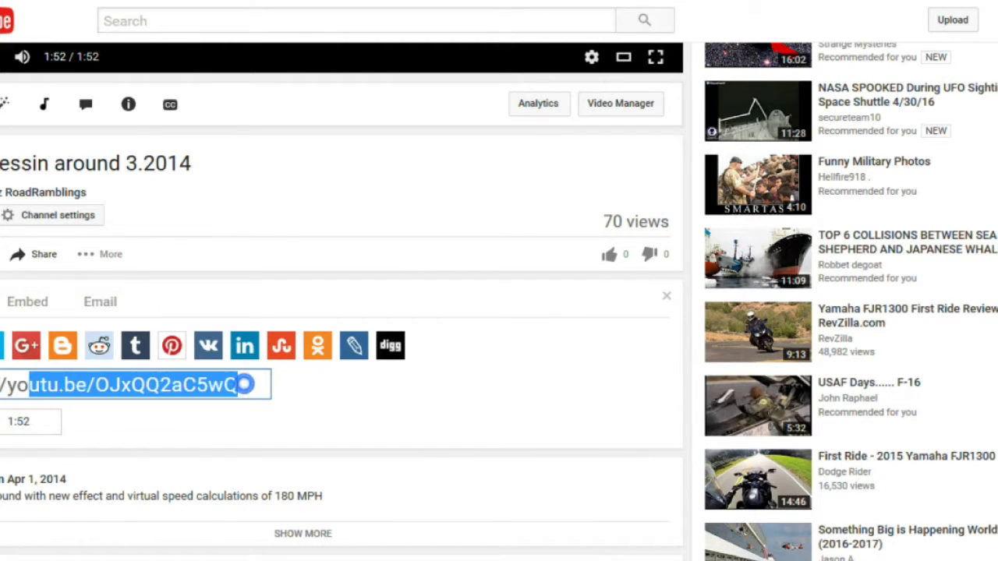
pyautogui.rightClick(34, 385)
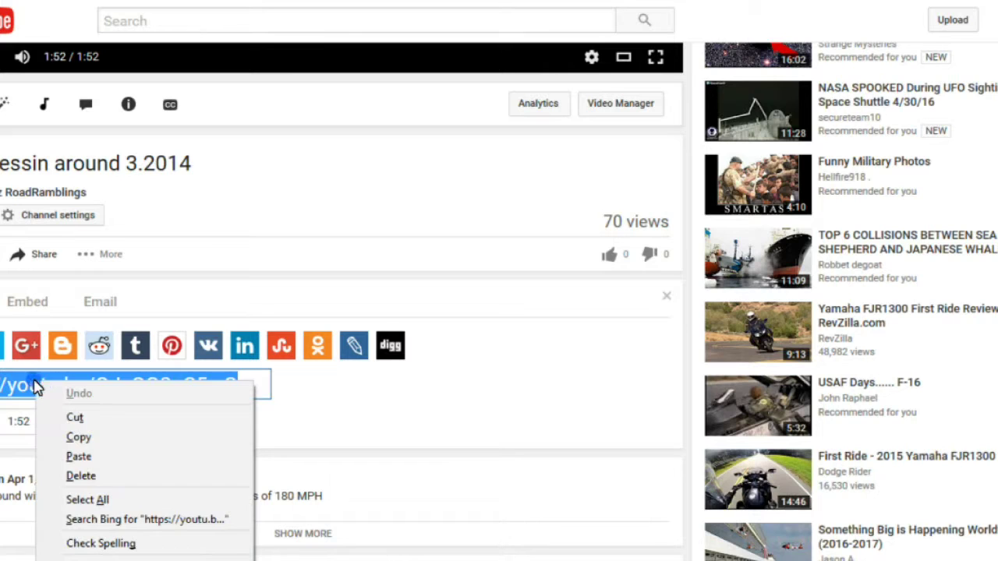
pyautogui.click(76, 435)
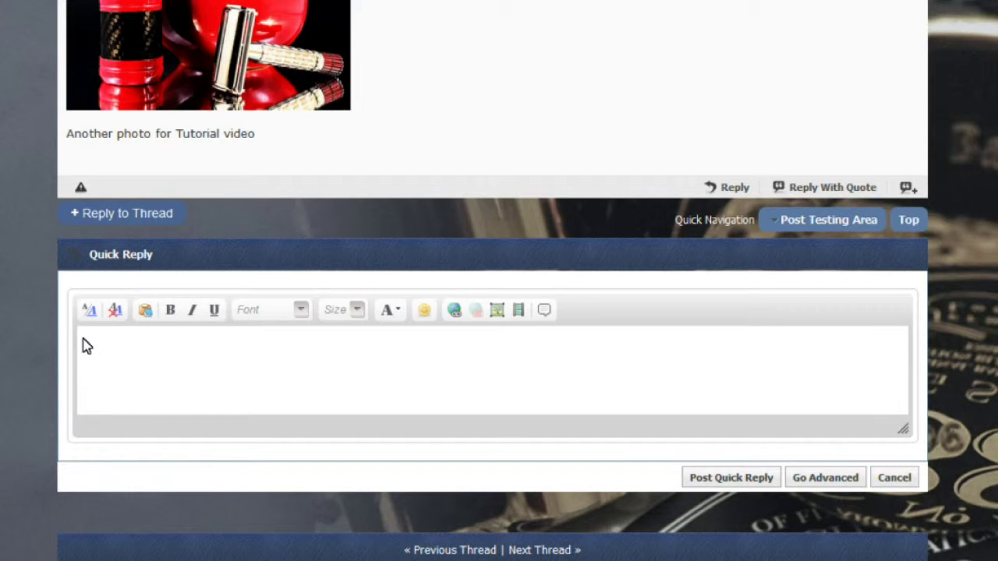
# Step: Paste the copied YouTube link into the forum's Quick Reply and add empty space above it
pyautogui.rightClick(83, 338)
pyautogui.click(134, 419)
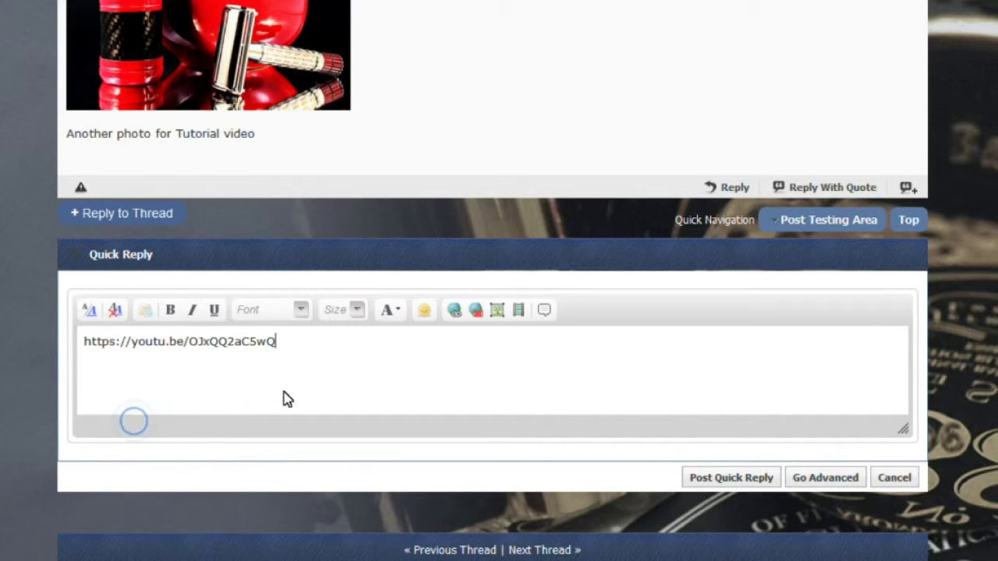
pyautogui.click(83, 342)
pyautogui.press('Return')
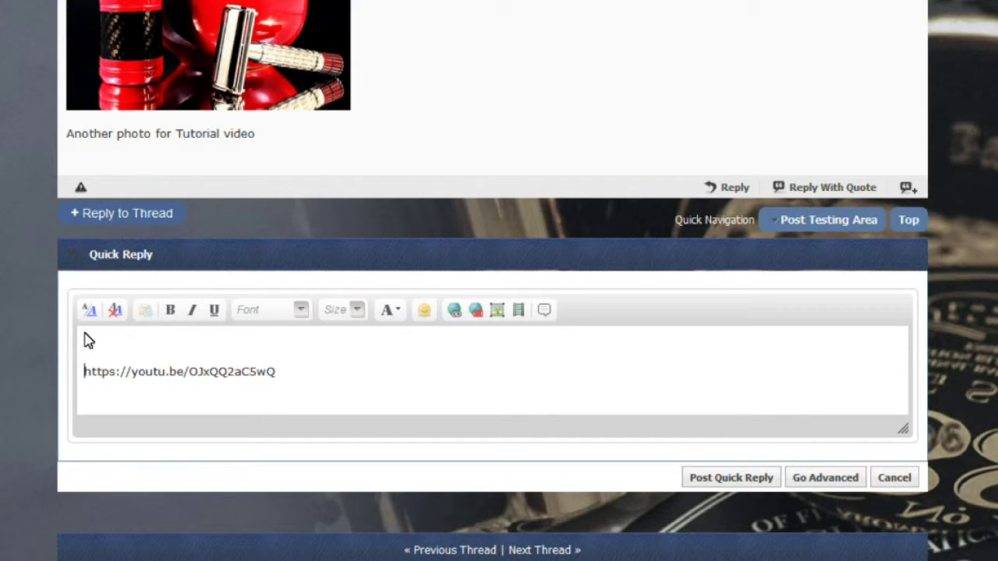
# Step: Write "This is for Test Video Posting Tutorial" above the video link in the reply
pyautogui.click(84, 333)
pyautogui.press('Return')
pyautogui.press('BackSpace')
pyautogui.write('This is for ')
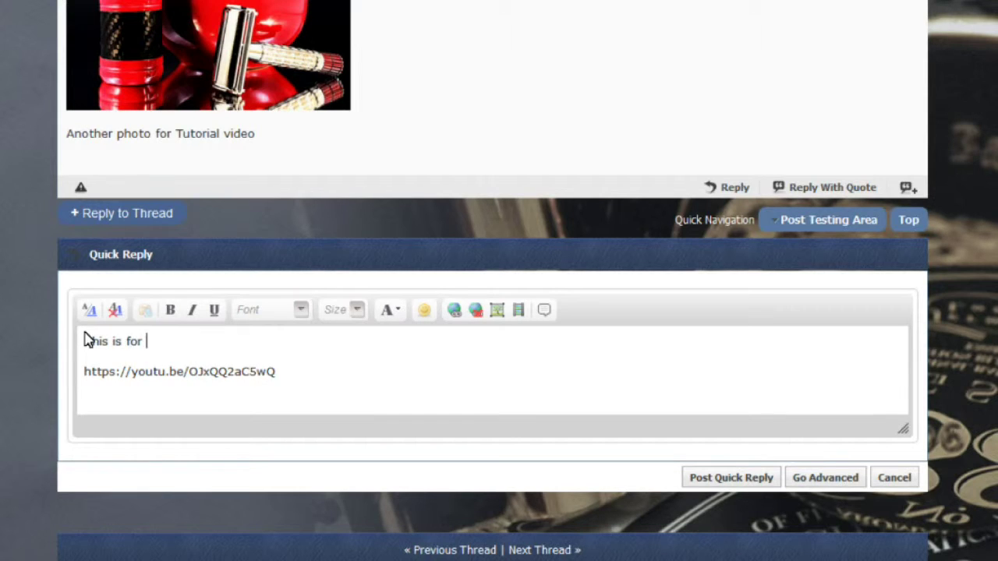
pyautogui.write('Test Video Pos')
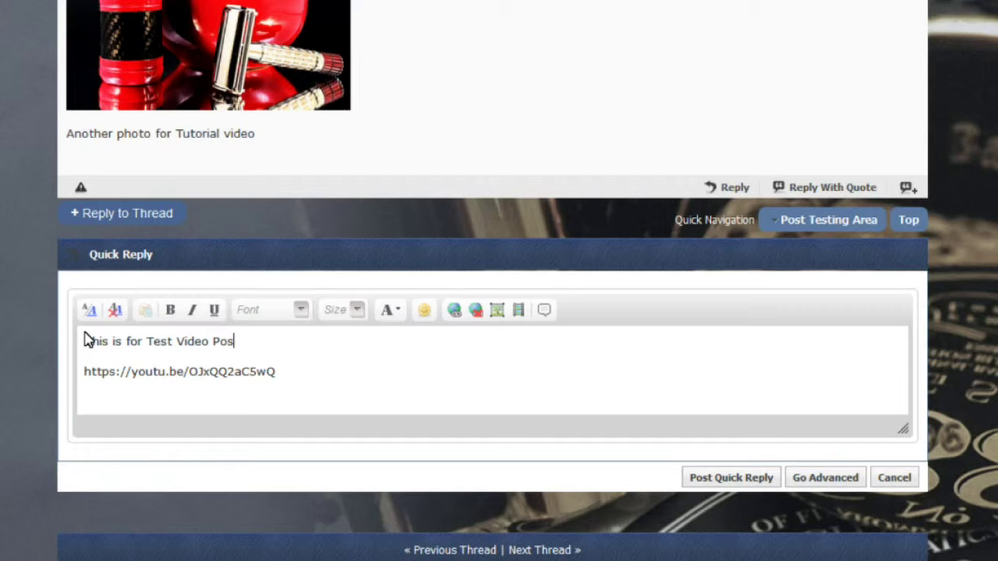
pyautogui.write('ting Tutorial')
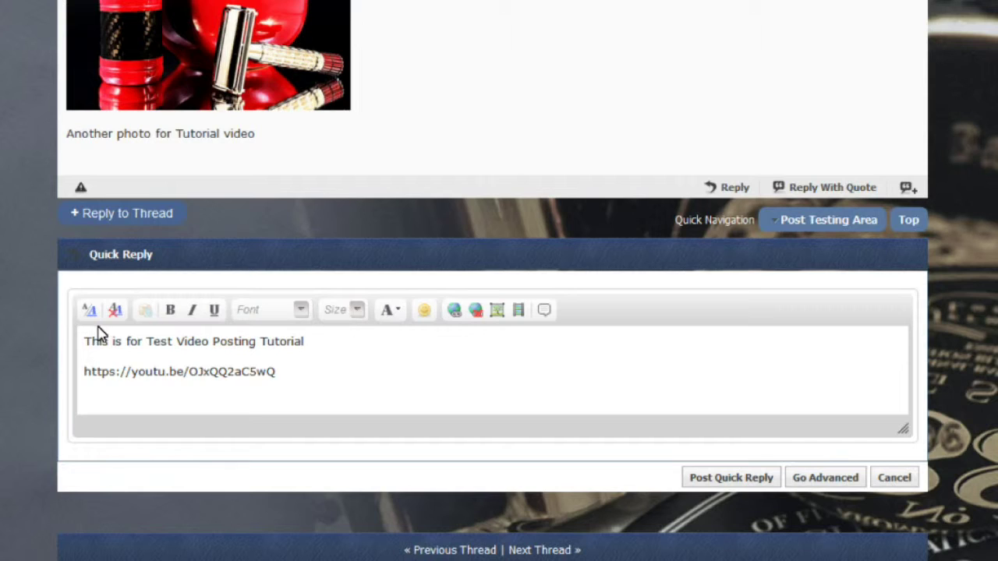
pyautogui.click(285, 374)
pyautogui.press('Return')
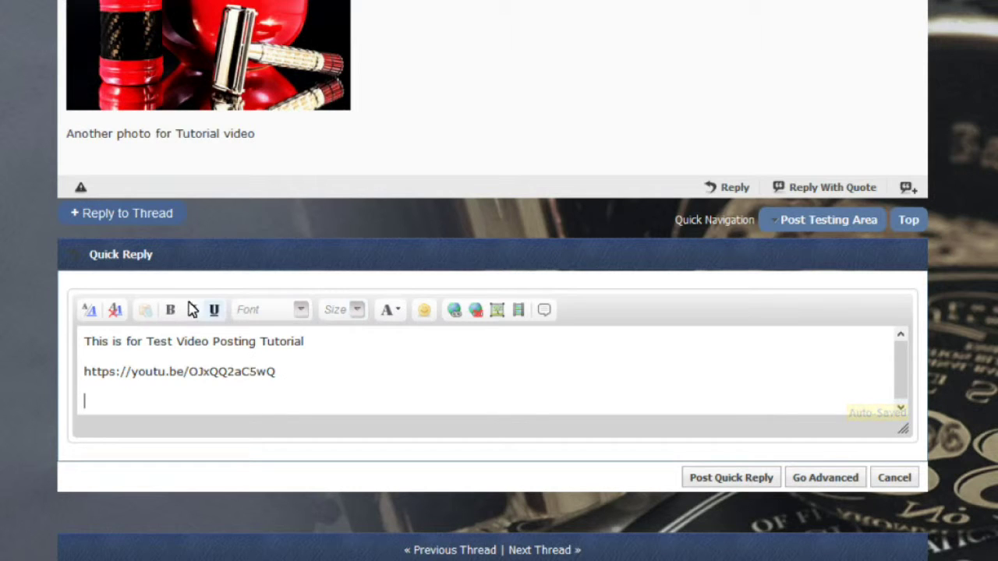
pyautogui.click(518, 312)
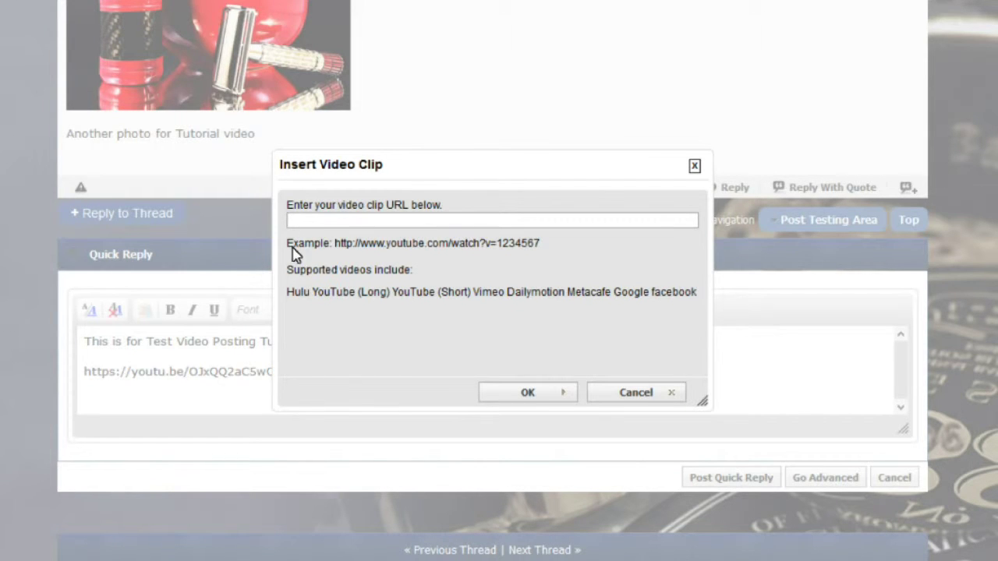
pyautogui.rightClick(299, 223)
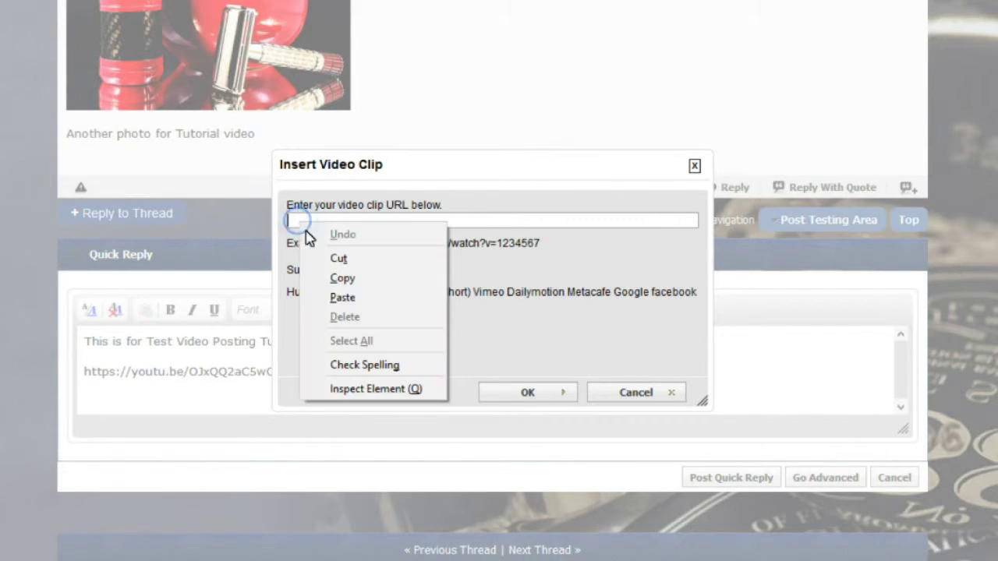
pyautogui.click(351, 297)
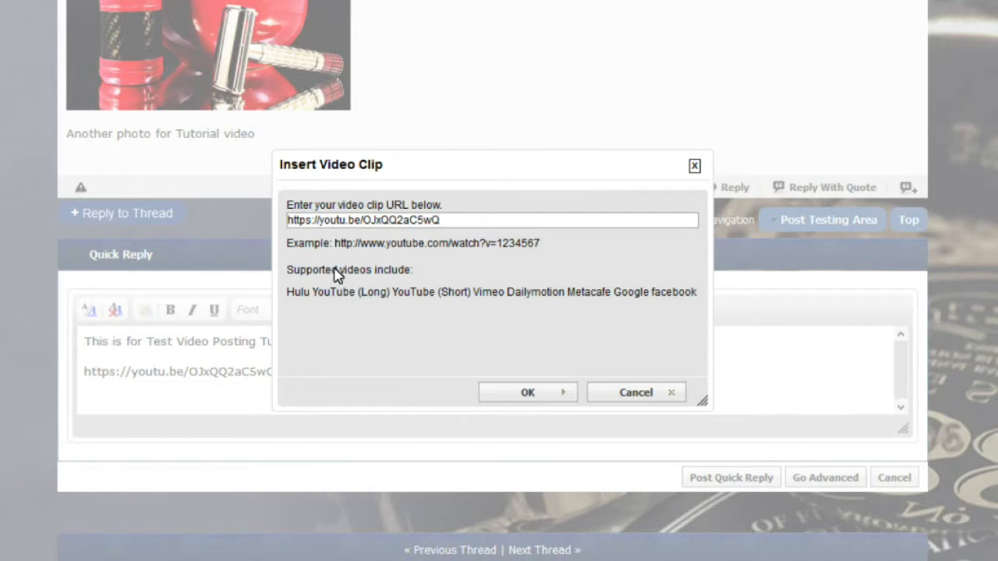
pyautogui.moveTo(311, 222); pyautogui.dragTo(306, 223)
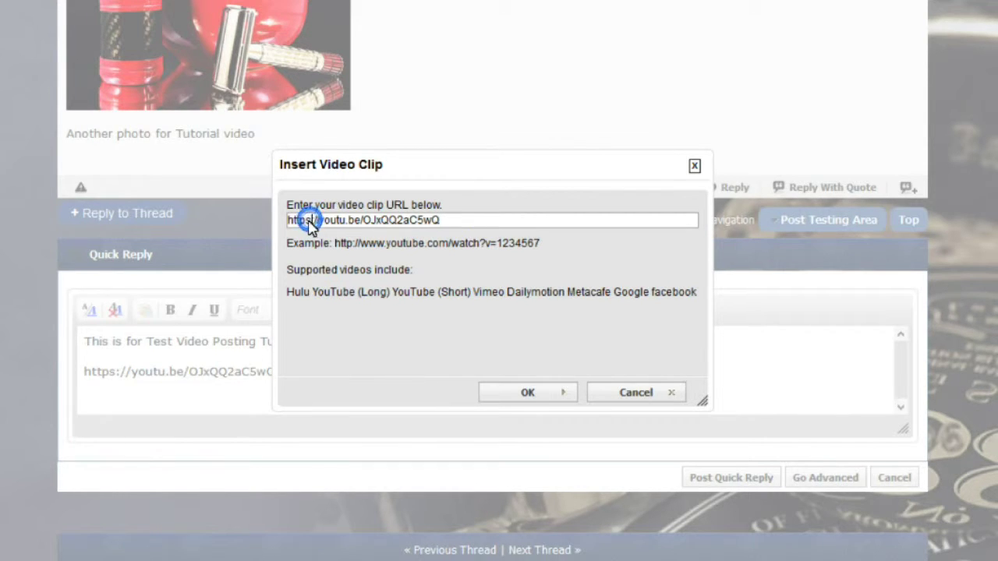
pyautogui.press('BackSpace')
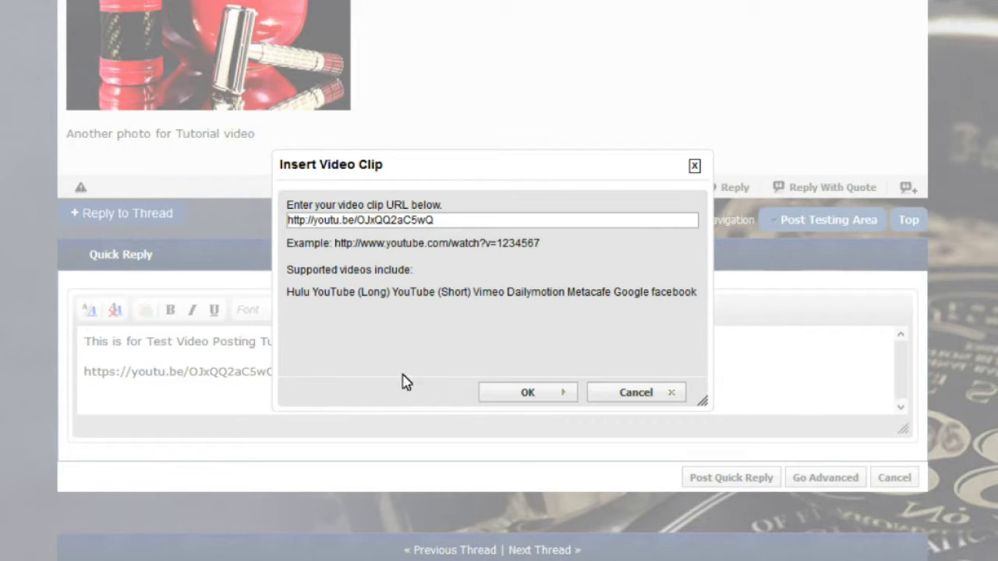
pyautogui.click(538, 394)
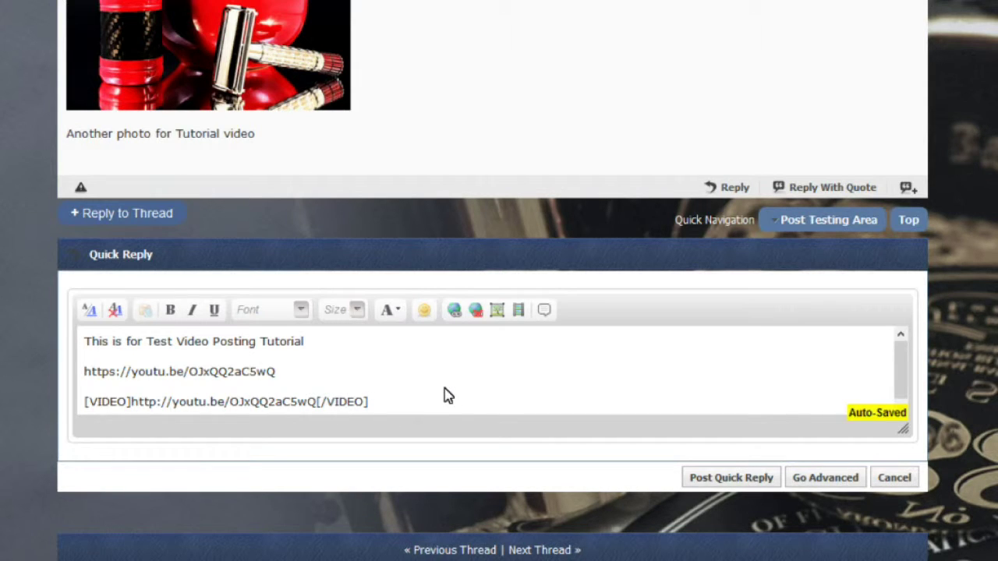
pyautogui.click(711, 477)
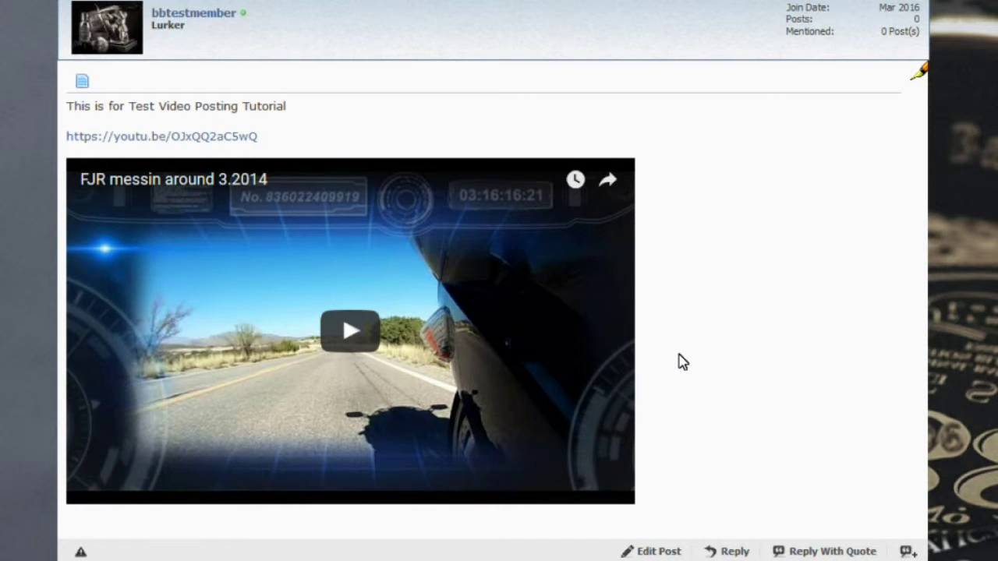
# Step: Write "posting gif image for video tutorial" in a new Quick Reply and start a new line below it
pyautogui.scroll(-4, 679, 361)
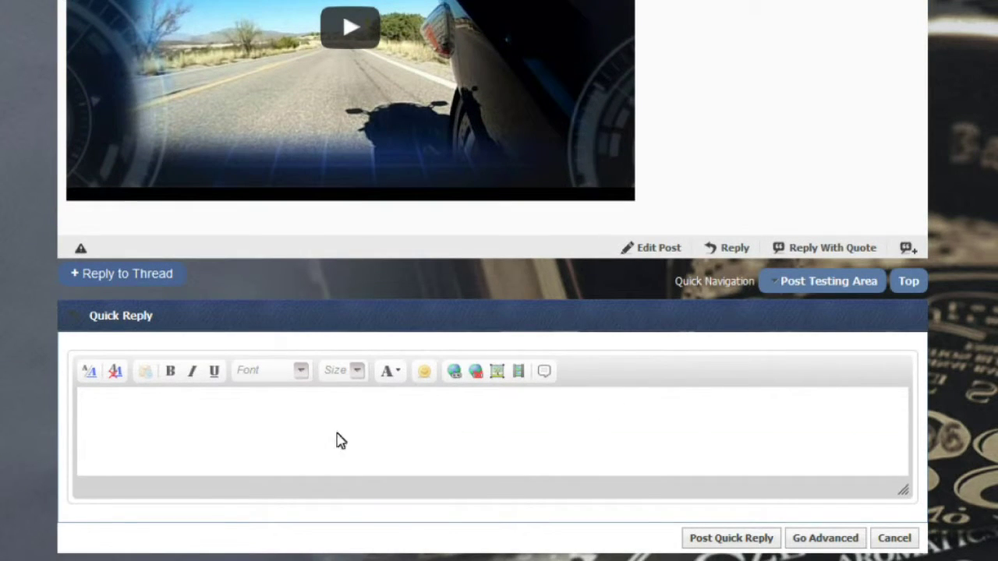
pyautogui.click(87, 406)
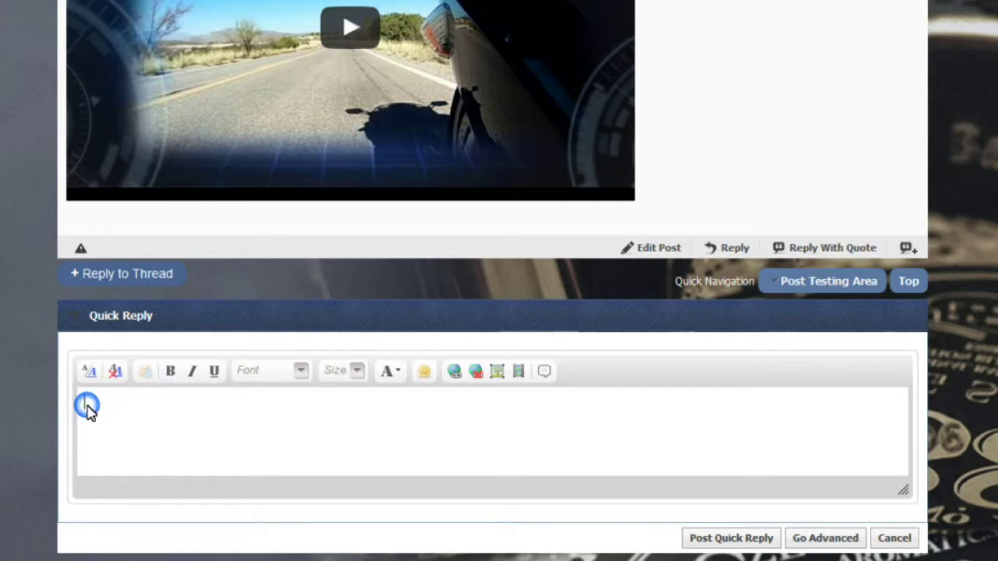
pyautogui.write('posting Go')
pyautogui.press('BackSpace')
pyautogui.press('BackSpace')
pyautogui.write('gif image for video')
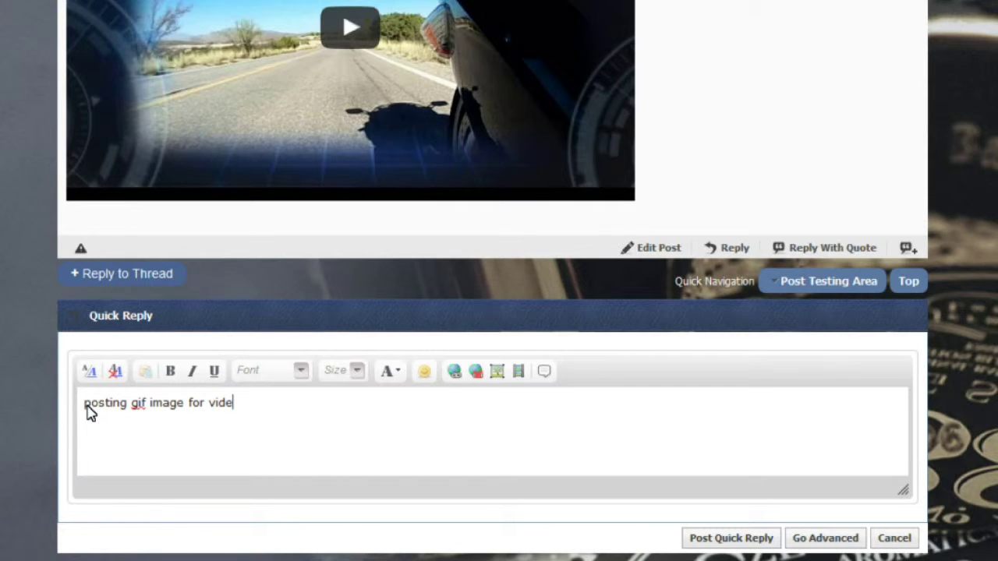
pyautogui.write(' tutorial')
pyautogui.press('Return')
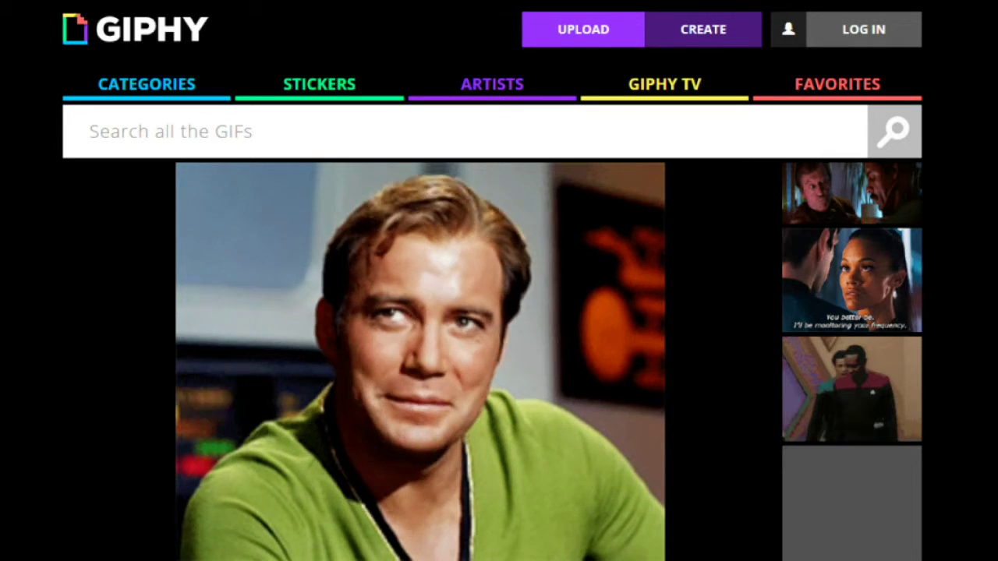
# Step: Switch to GIPHY and copy the image location of the Star Trek GIF with the man in the green shirt
pyautogui.moveTo(396, 431)
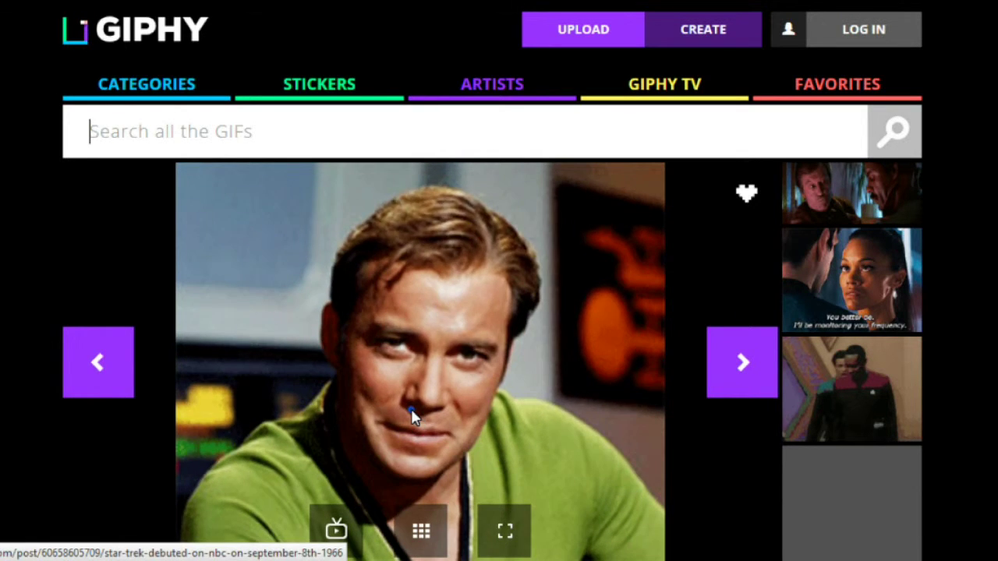
pyautogui.rightClick(413, 417)
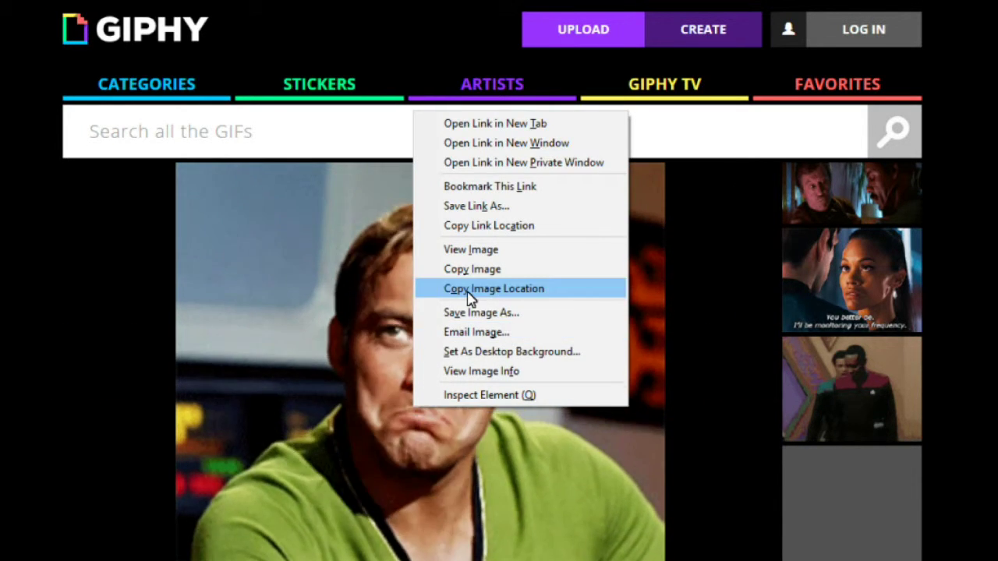
pyautogui.click(470, 290)
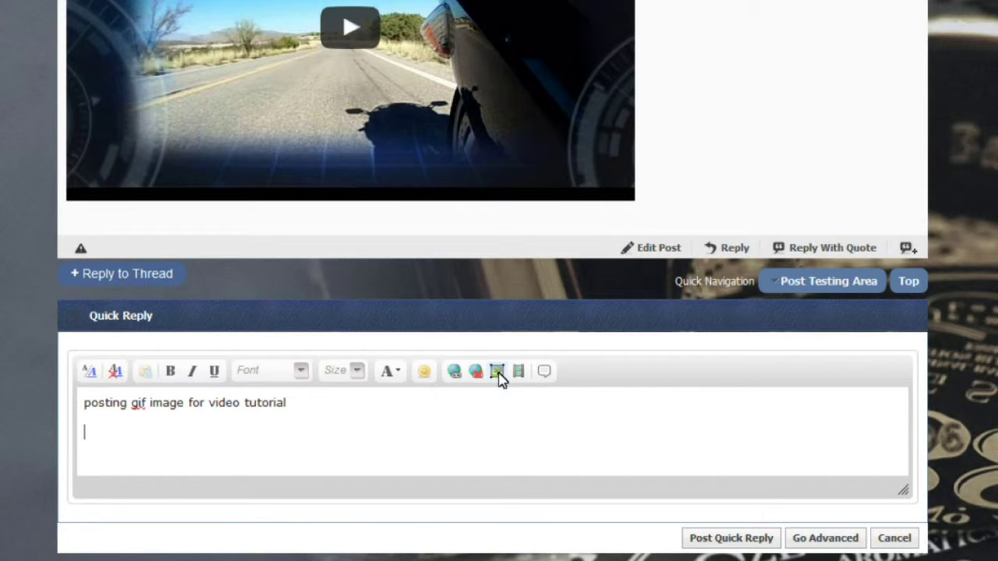
# Step: Insert the copied GIPHY image from its URL with local retrieval of the remote file turned off, and post the quick reply
pyautogui.click(496, 372)
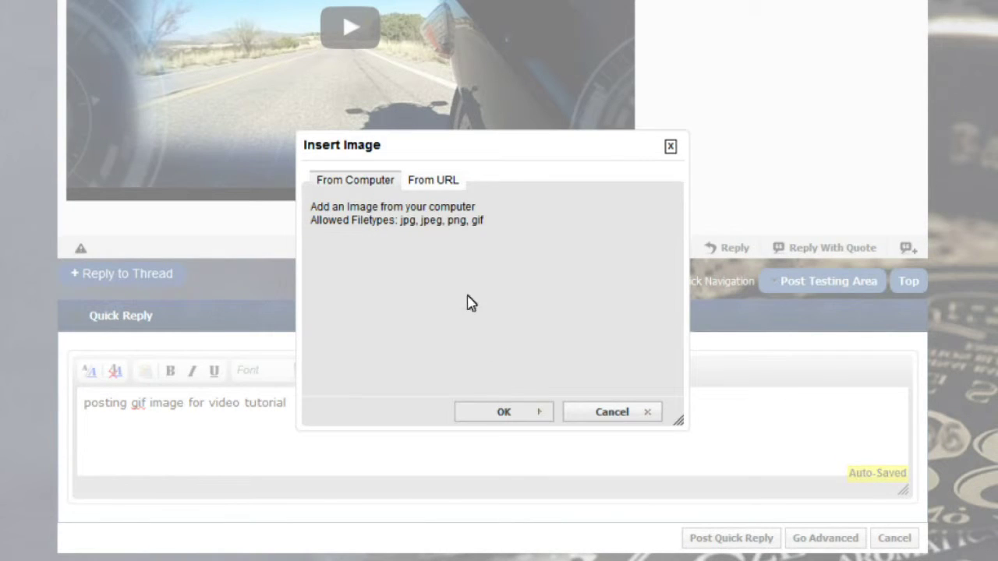
pyautogui.click(441, 187)
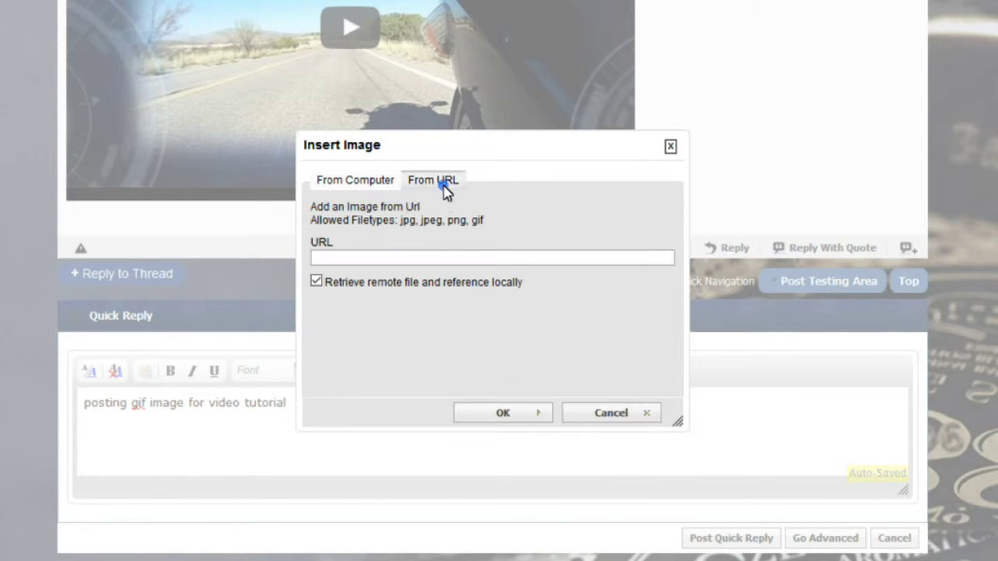
pyautogui.rightClick(321, 260)
pyautogui.click(366, 333)
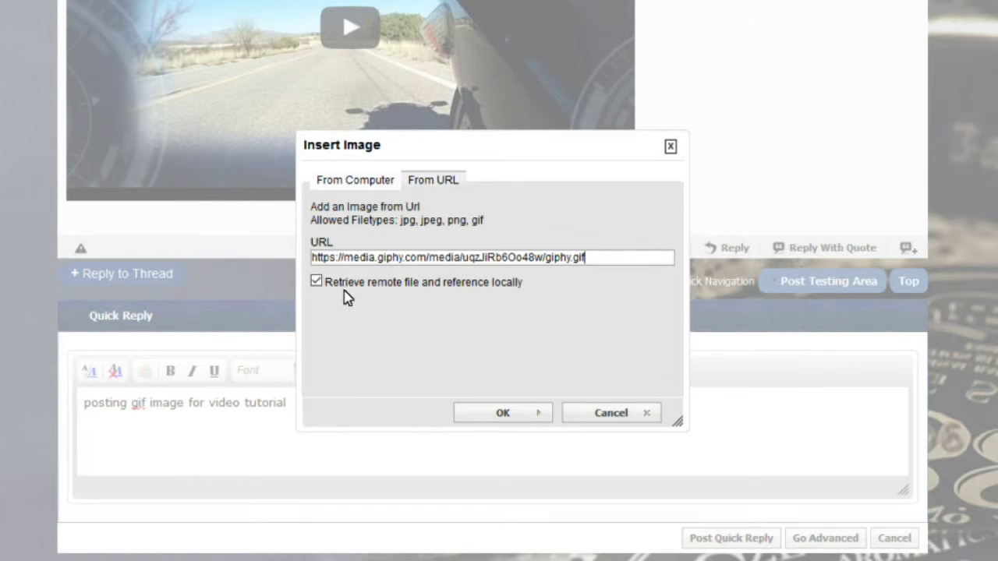
pyautogui.click(316, 282)
pyautogui.click(508, 414)
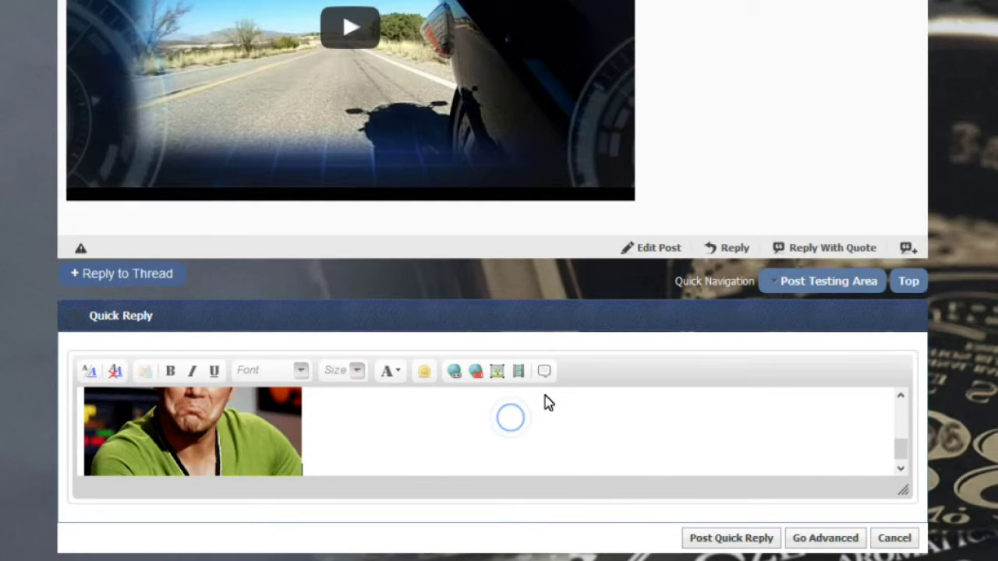
pyautogui.click(725, 538)
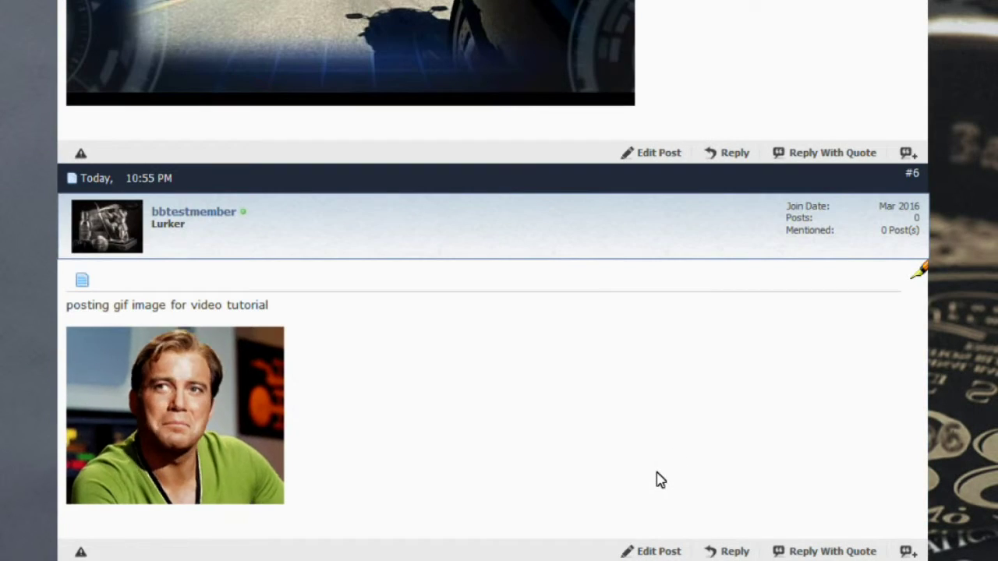
# Step: Briefly play and pause the embedded video in post #5, and look back through the earlier posts to the start of the thread
pyautogui.scroll(6, 397, 491)
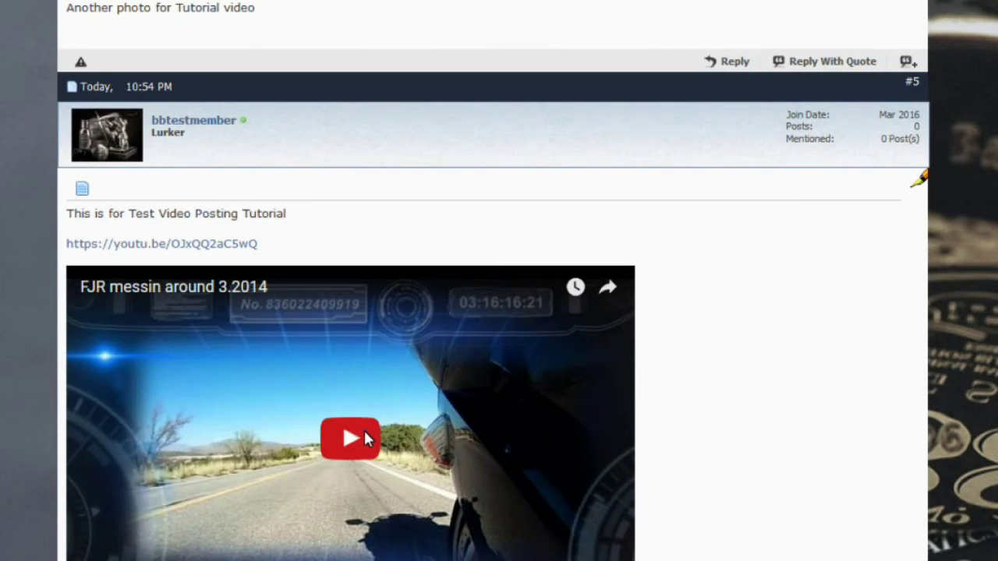
pyautogui.click(365, 438)
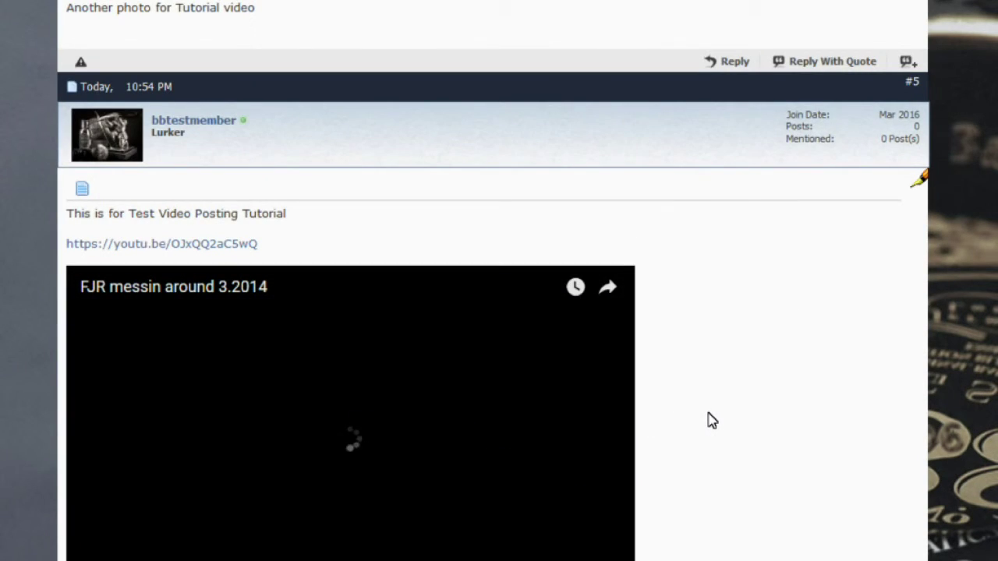
pyautogui.scroll(-2, 706, 418)
pyautogui.scroll(-2, 709, 420)
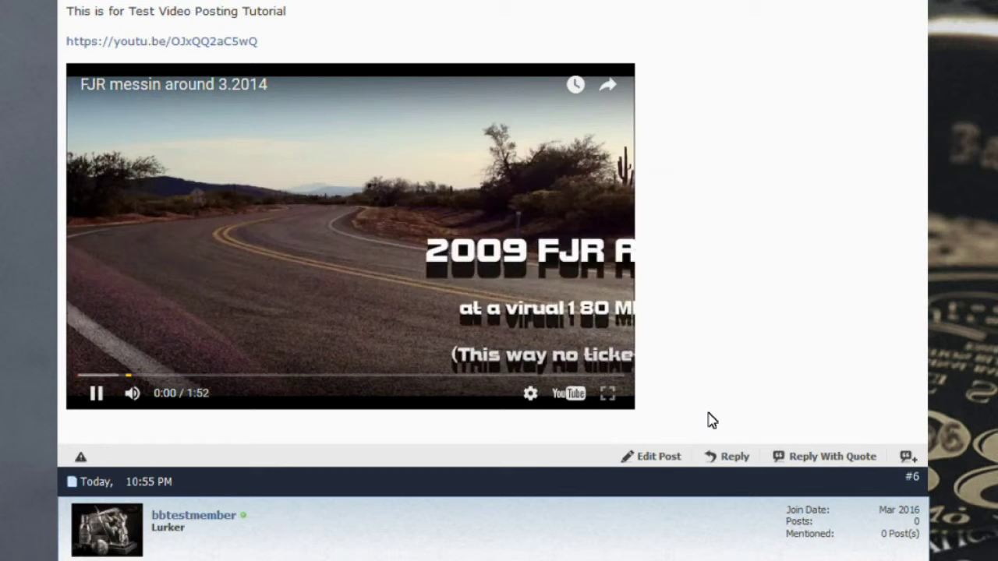
pyautogui.click(96, 393)
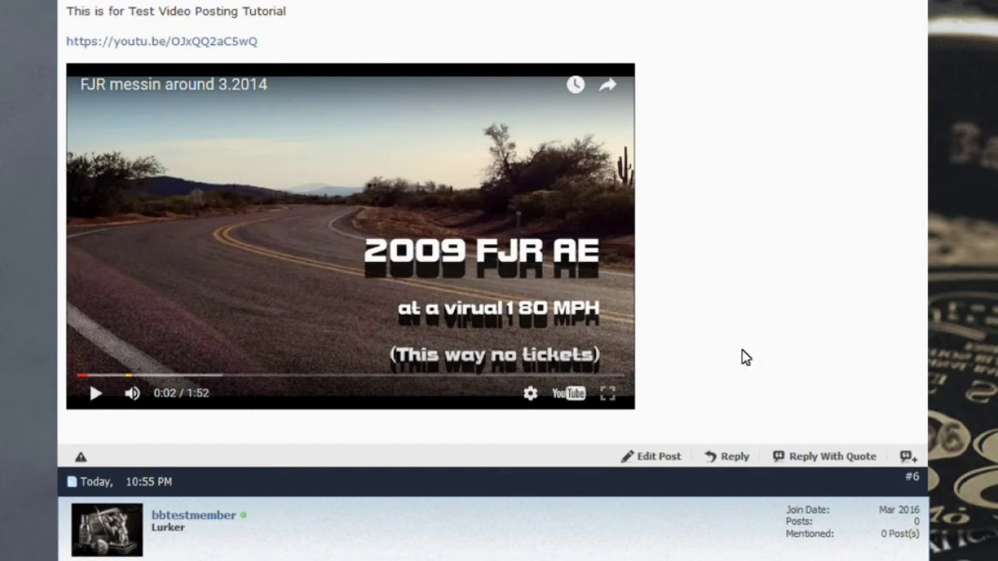
pyautogui.scroll(1, 742, 359)
pyautogui.scroll(10, 742, 364)
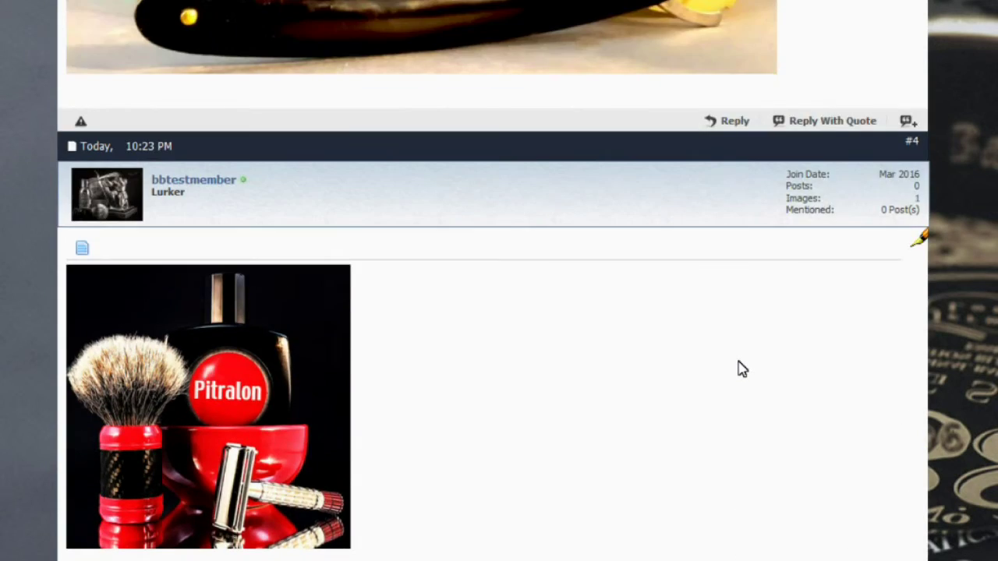
pyautogui.scroll(12, 742, 370)
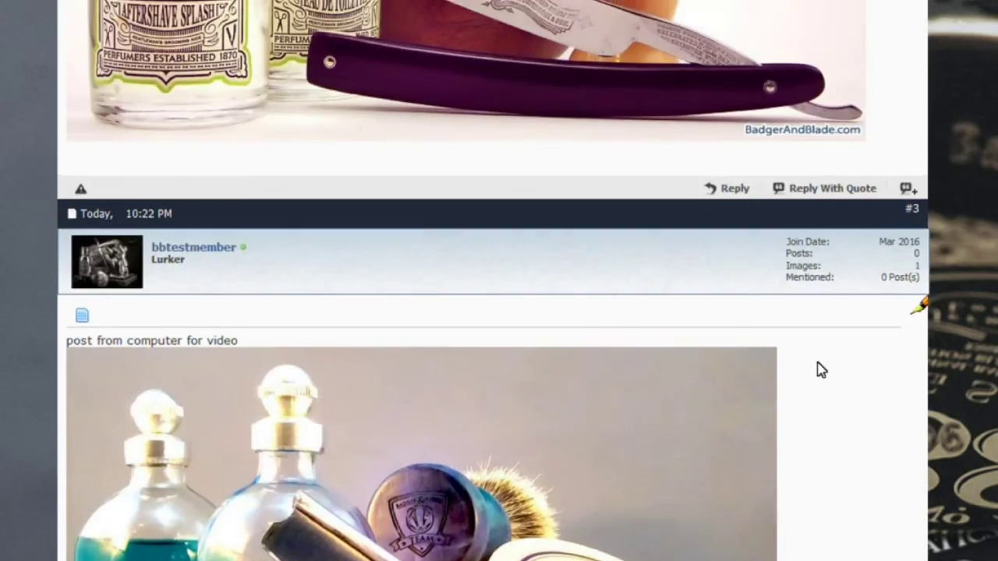
pyautogui.scroll(12, 820, 374)
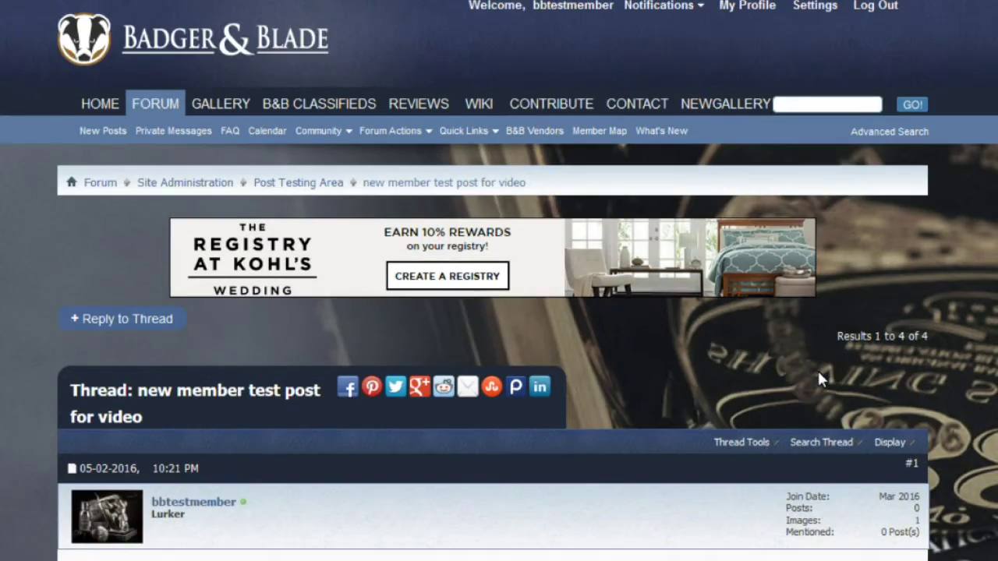